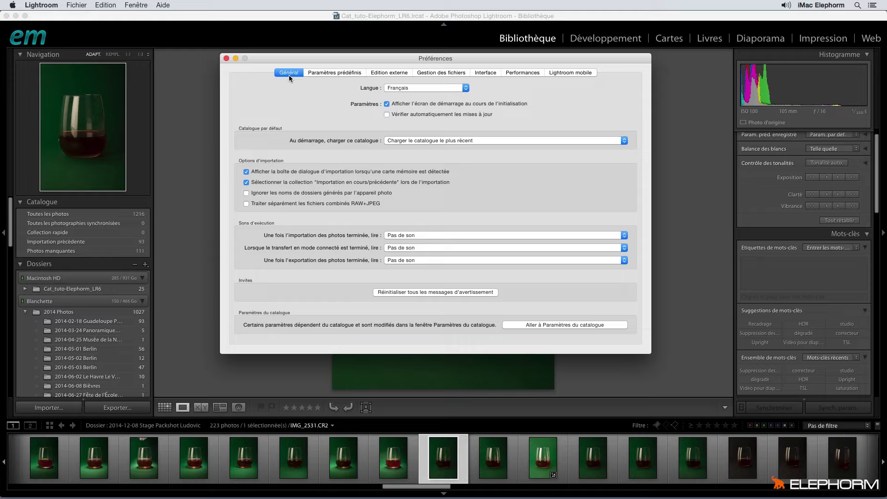
Set the language to Anglais and the catalogue loaded at startup to "Me demander au démarrage de Lightroom"
left_click(406, 87)
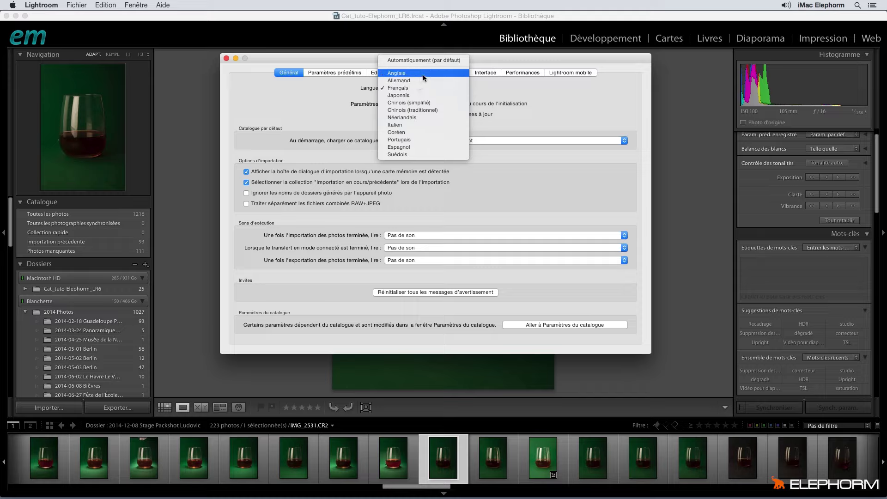
left_click(424, 74)
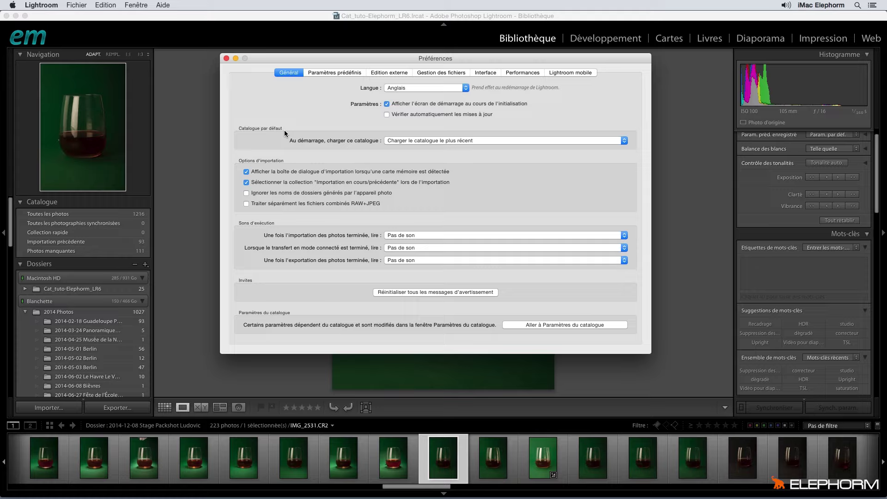
left_click(411, 140)
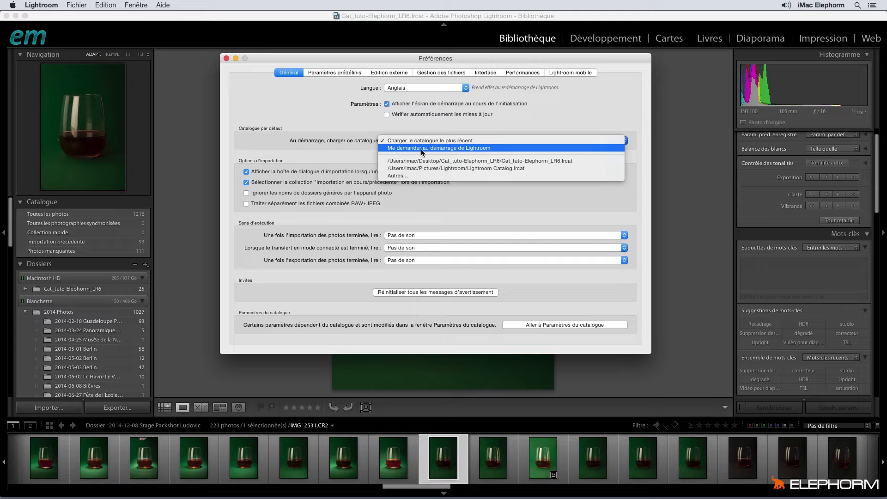
left_click(422, 148)
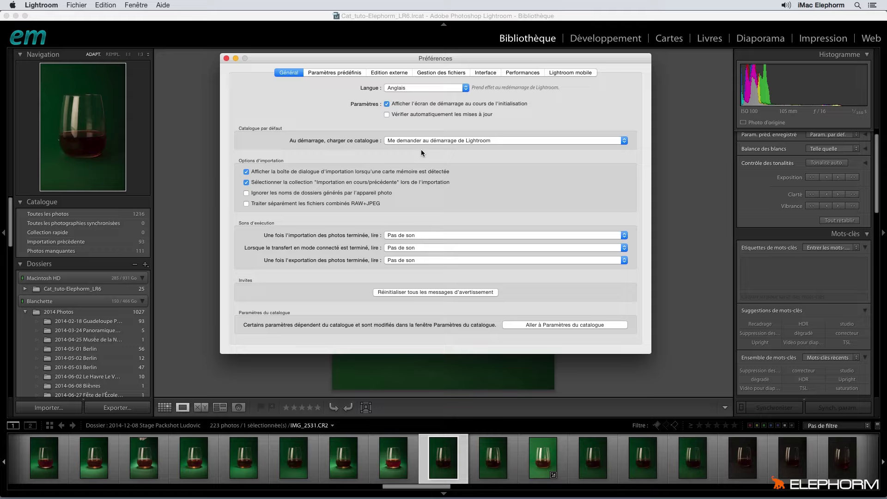
Set the panel end marks to "Petite fioriture" in the interface preferences and check the ornament at the end of the library panels
left_click(487, 74)
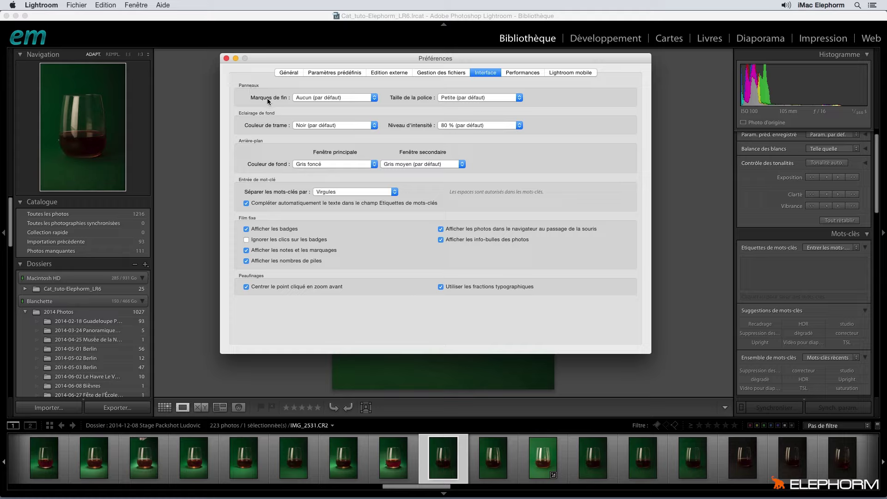
left_click(308, 99)
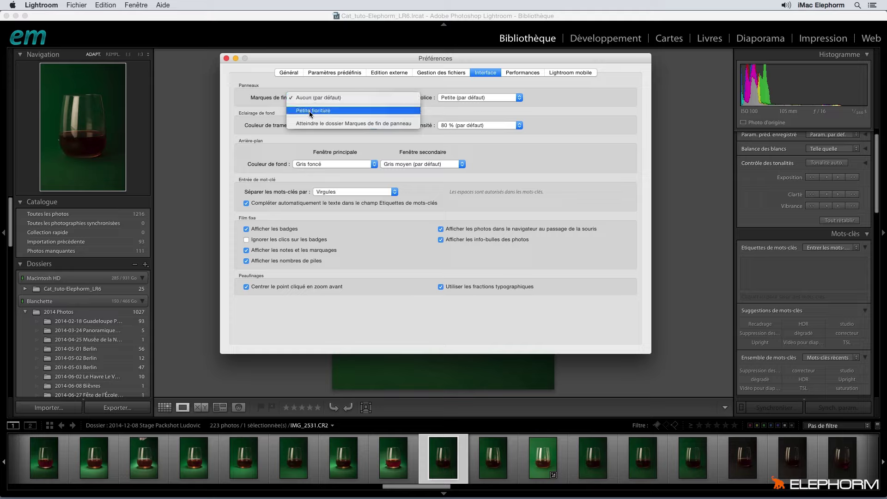
left_click(310, 111)
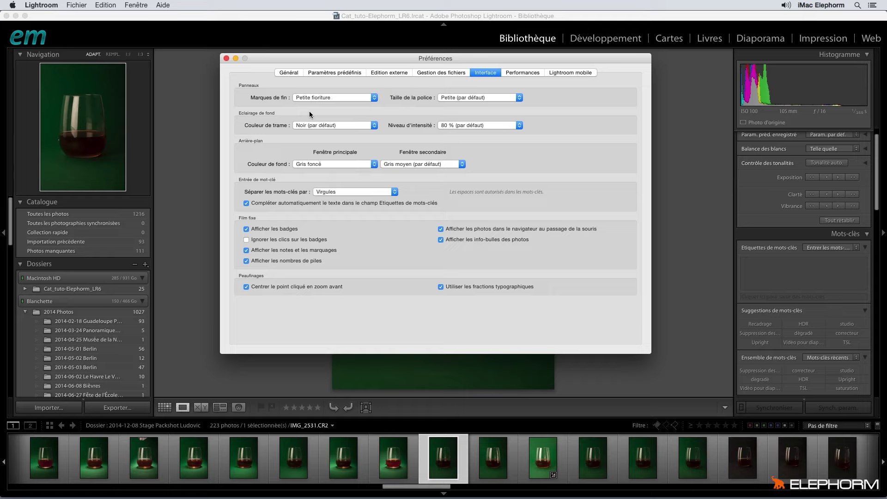
scroll(103, 269, "down", 6)
scroll(104, 269, "down", 10)
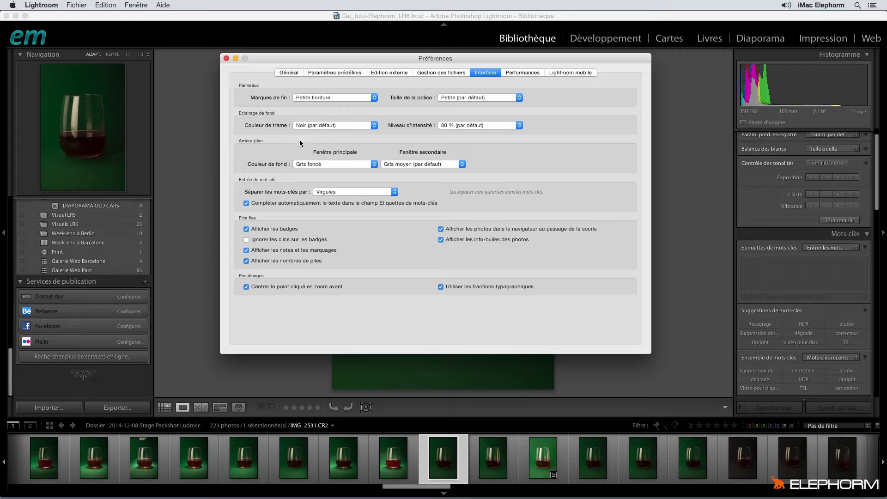
Show the Panel End Marks folder in Finder, enlarge its window to view the folder path, and close it
left_click(320, 98)
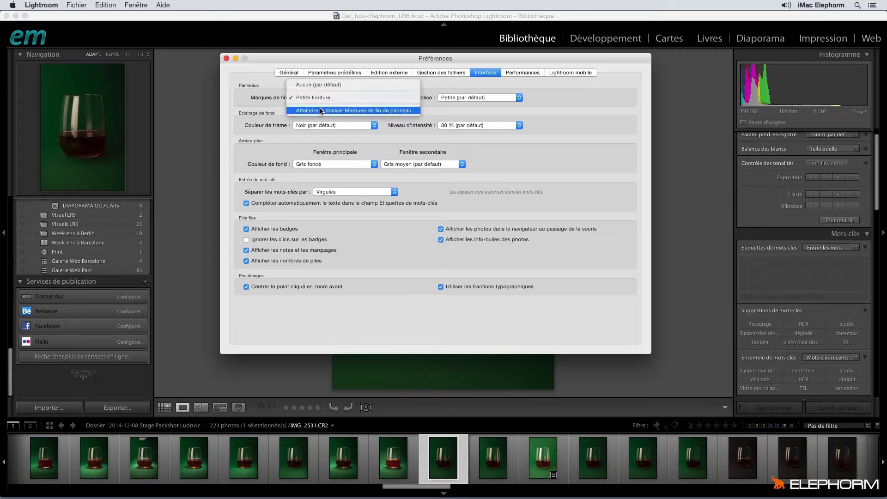
left_click(346, 110)
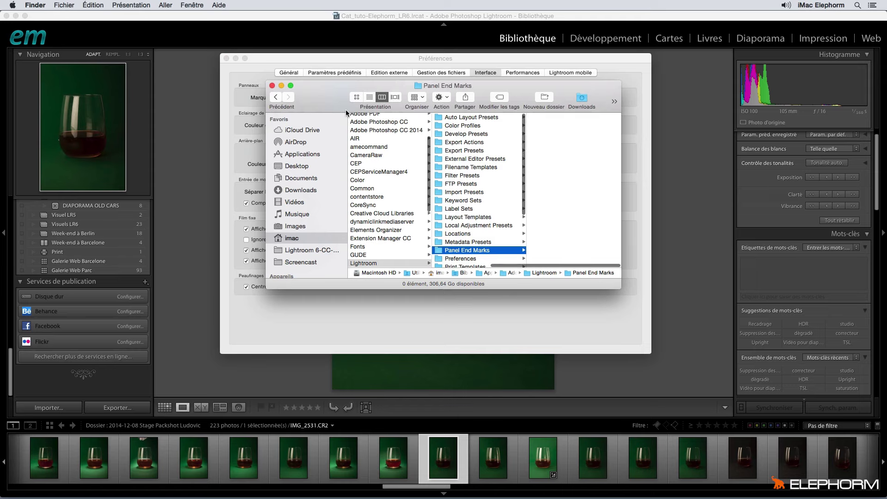
left_click_drag(323, 93, 203, 71)
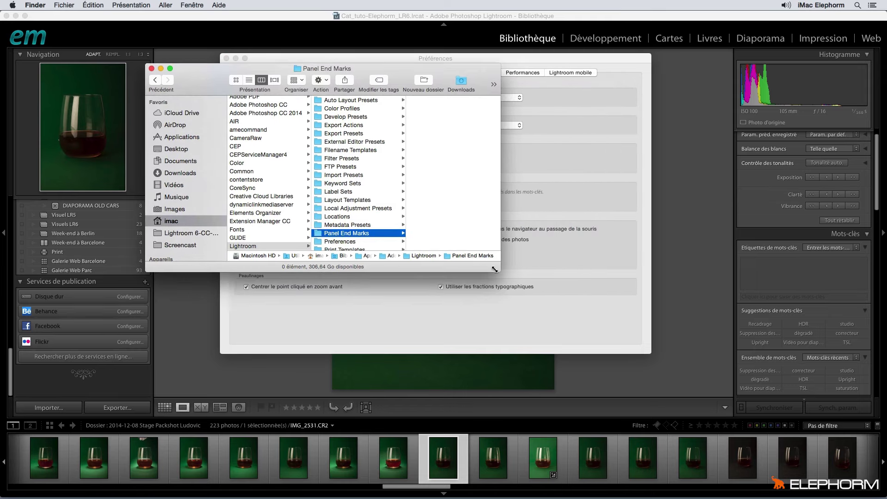
left_click_drag(494, 269, 713, 348)
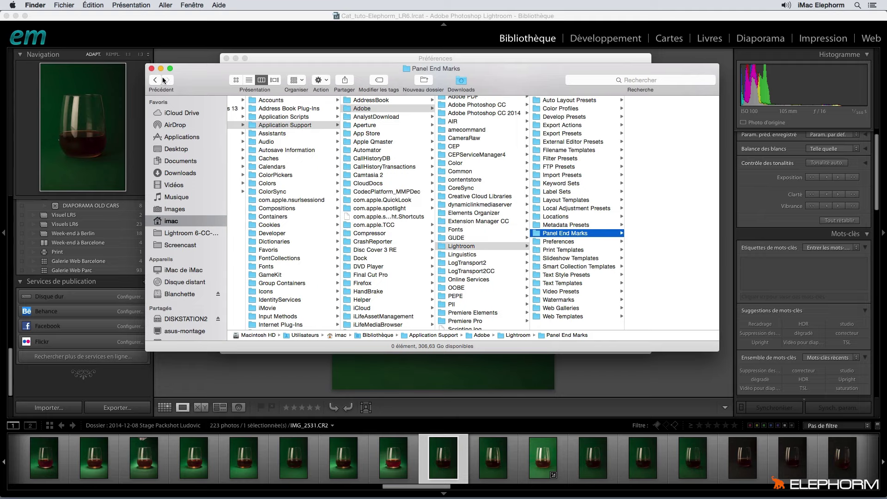
left_click(152, 69)
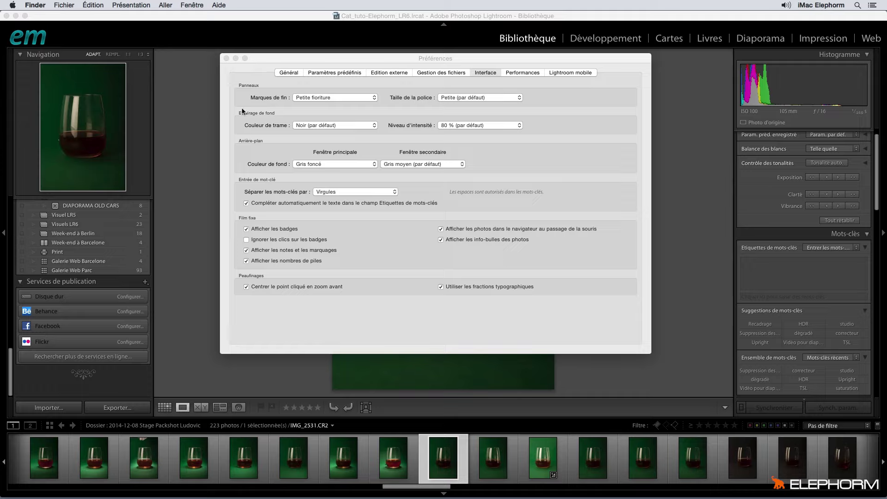
Set the panel font size to Grande and close the preferences
left_click(474, 98)
left_click(474, 108)
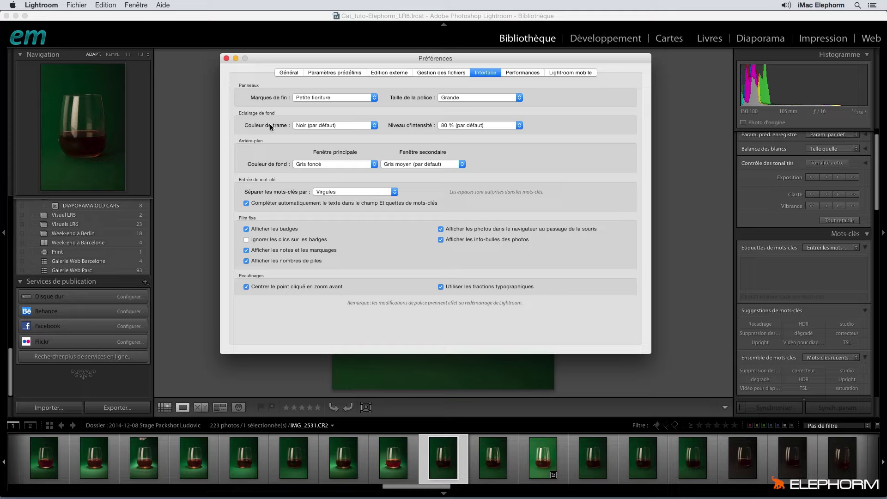
key("super+w")
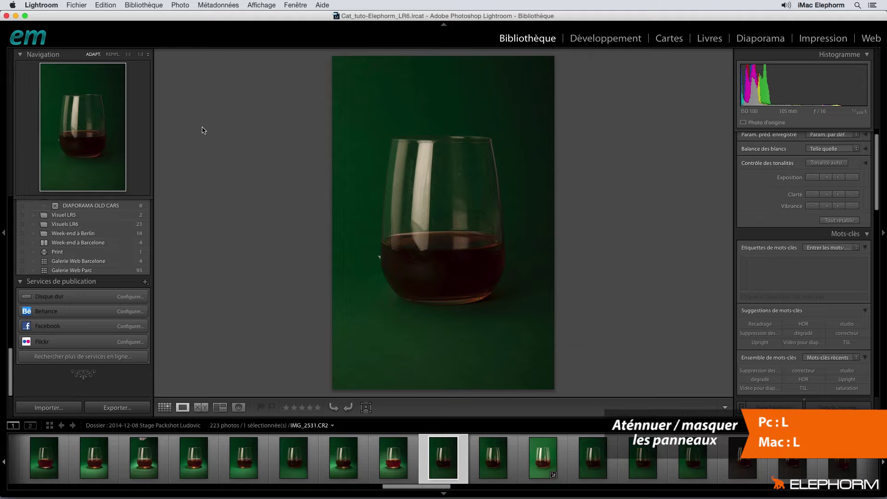
Cycle Lights Out through its dimmed and fully masked modes and return to the normal display
key("l")
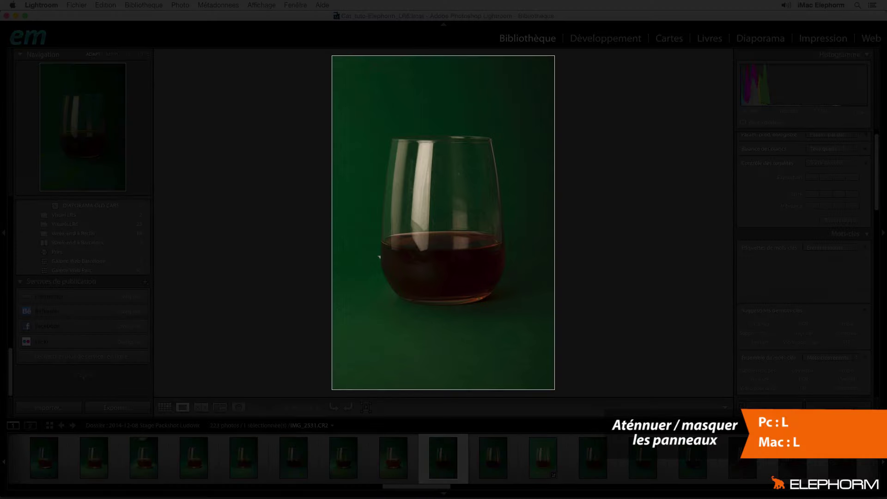
key("l")
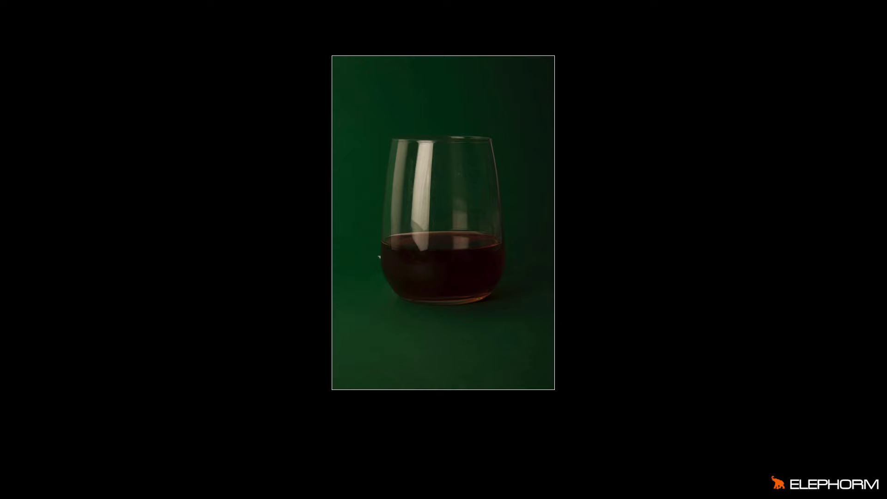
key("l")
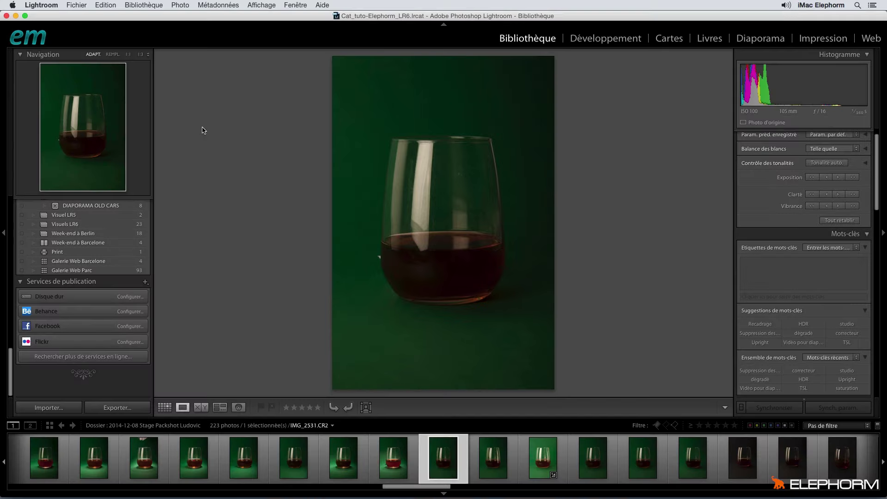
Set the Lights Out screen colour to Blanc in the interface preferences and close them
left_click(51, 6)
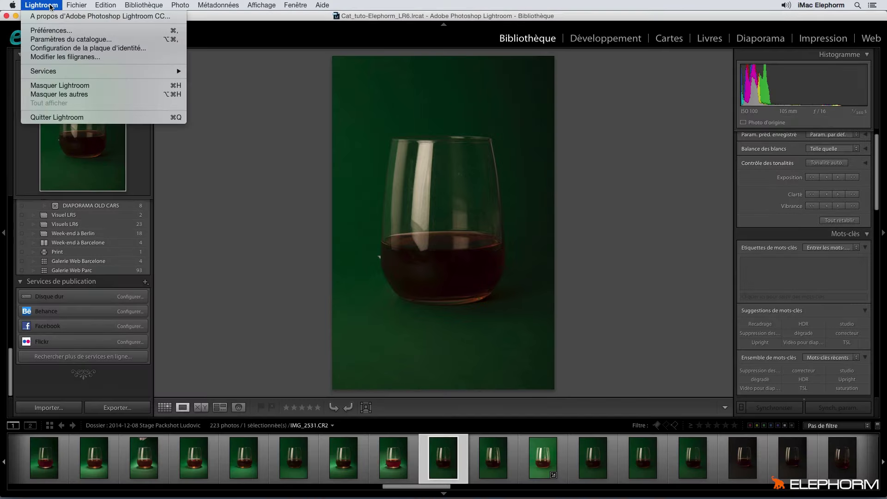
left_click(54, 32)
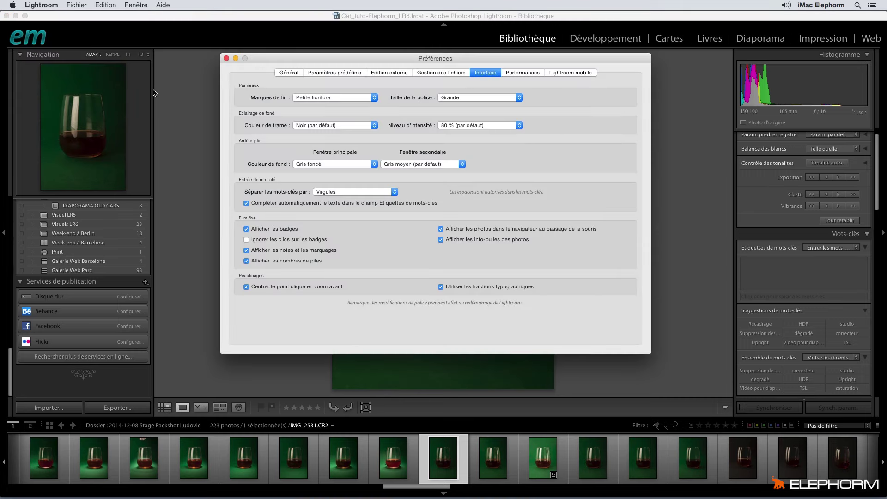
left_click(320, 124)
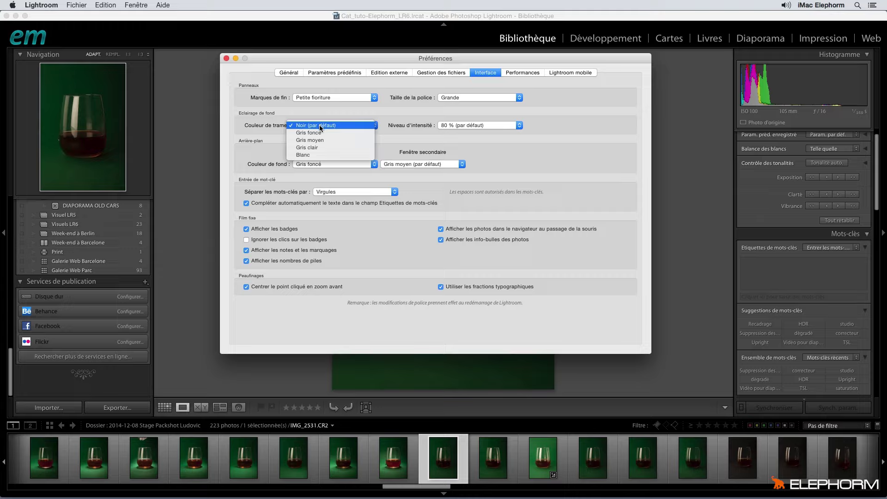
left_click(322, 155)
key("super+w")
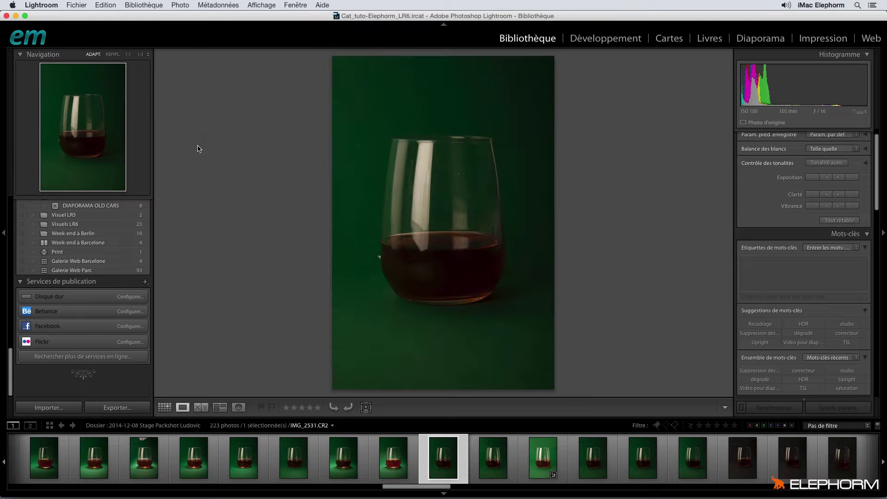
Preview the white Lights Out effect around the wine glass photo, dimmed and fully masked, and restore the normal display
key("l")
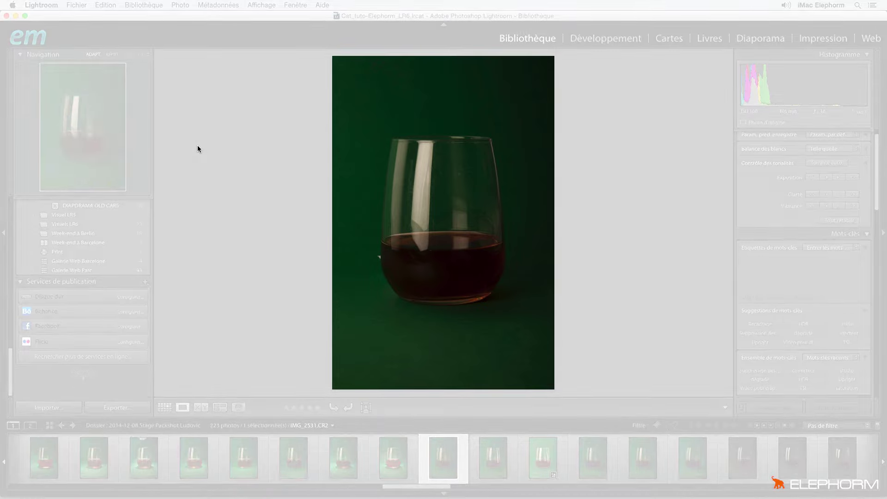
key("l")
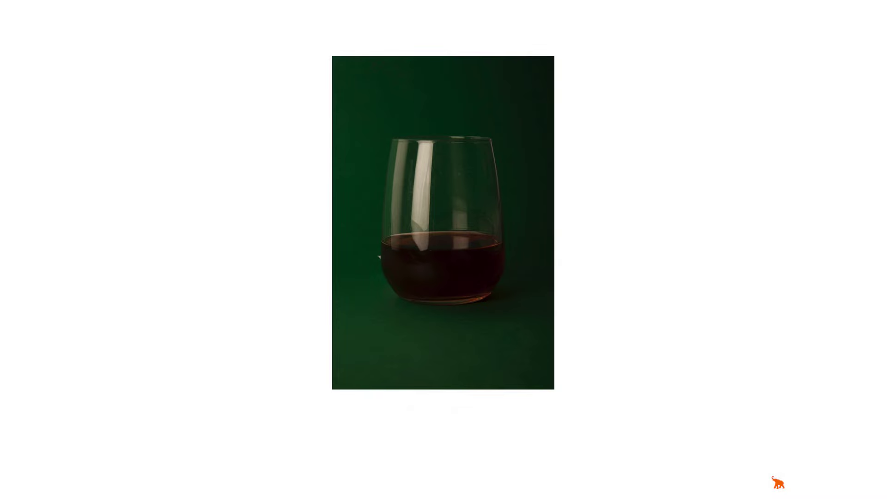
key("l")
Review the background preferences, close them, and set the main window's background colour to "Gris moyen" directly in the photo area
left_click(41, 5)
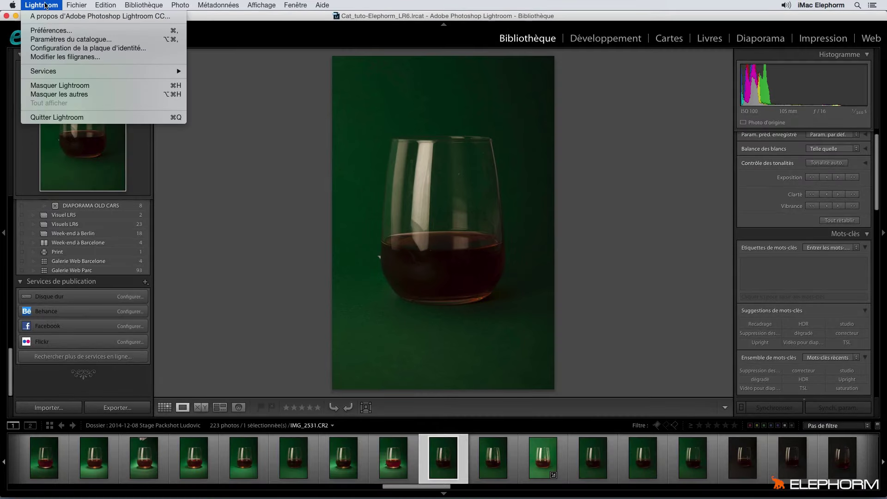
left_click(46, 31)
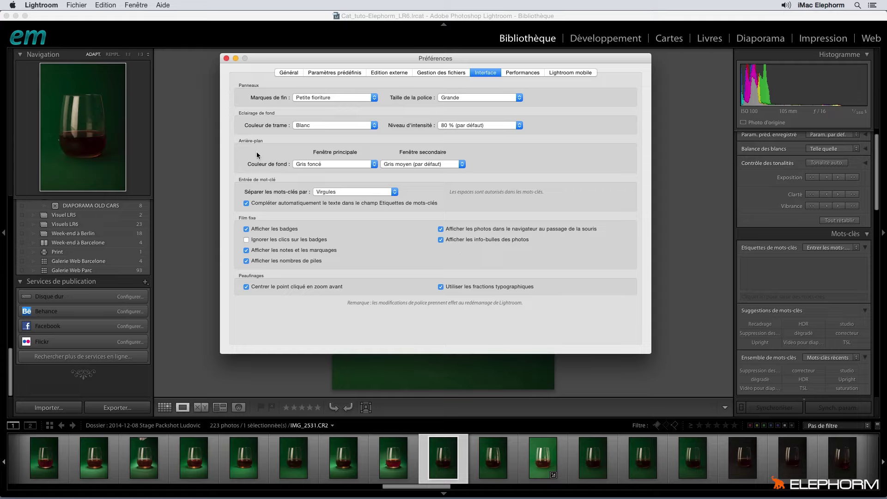
key("super+w")
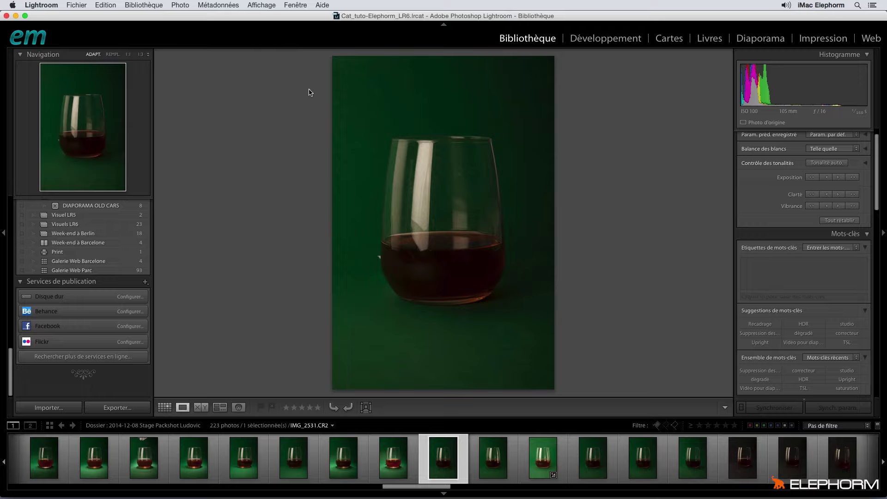
right_click(244, 106)
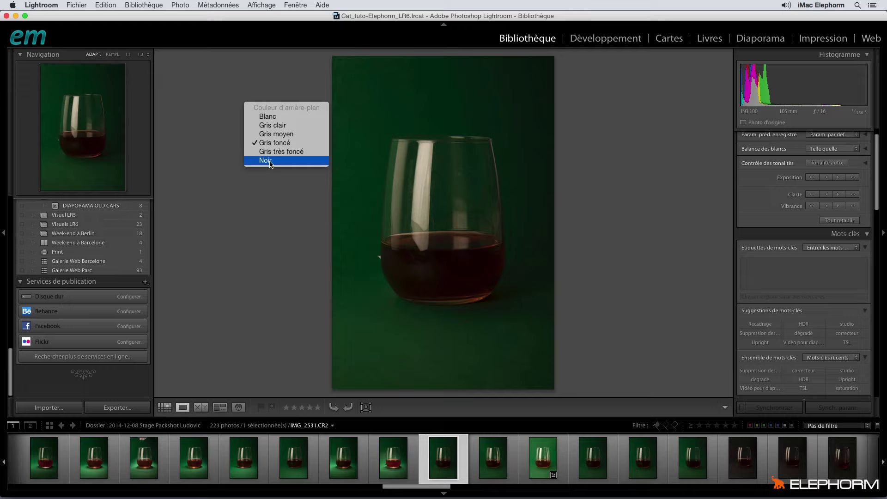
left_click(279, 134)
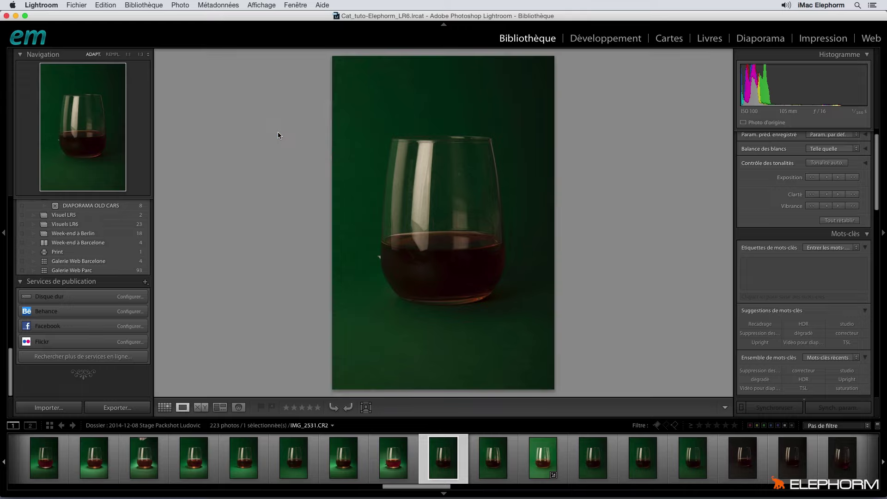
Try Espaces as the keyword separator in the interface preferences and restore it to Virgules
left_click(46, 6)
left_click(51, 30)
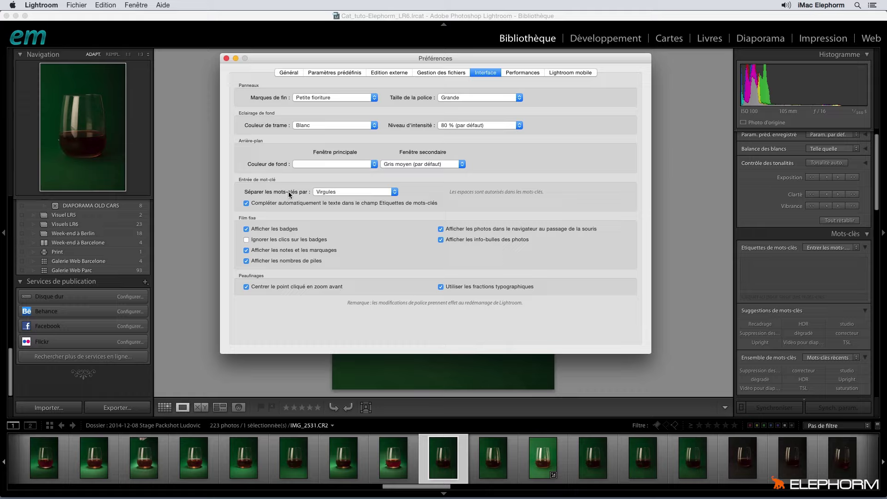
left_click(330, 194)
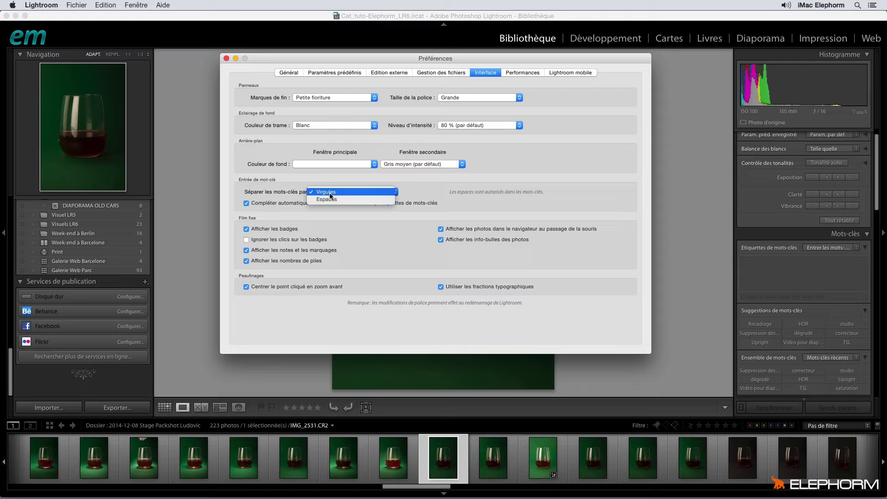
left_click(330, 199)
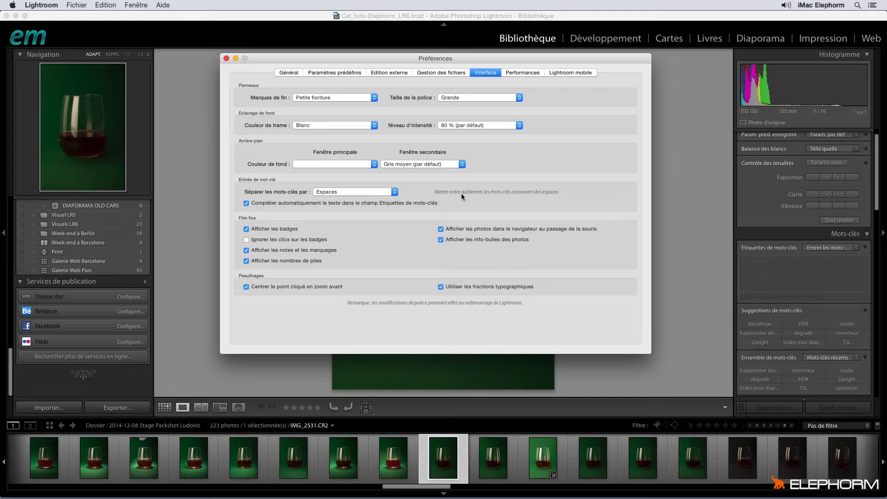
left_click(371, 191)
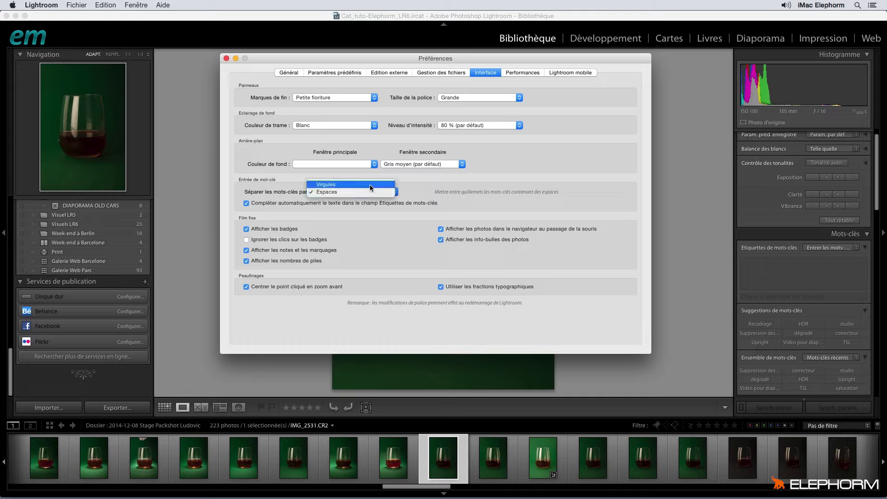
left_click(370, 184)
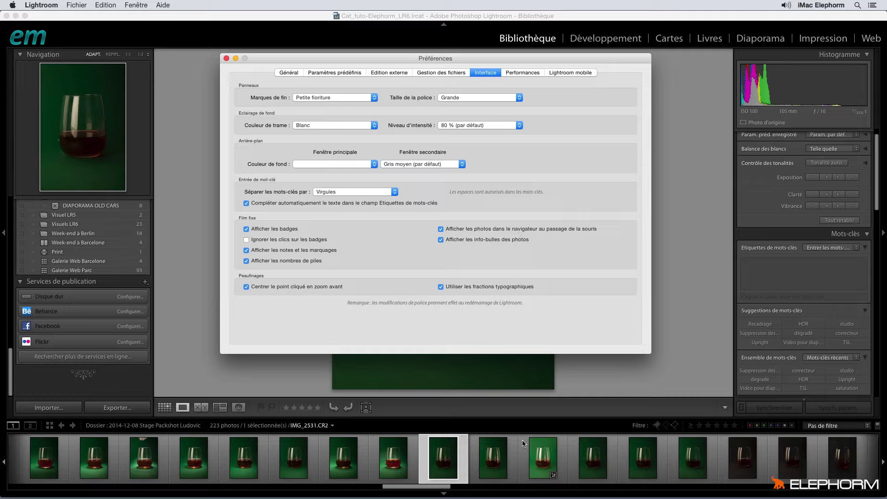
Examine the filmstrip's own display options, such as badges, ratings and stack counts, without changing any
right_click(517, 474)
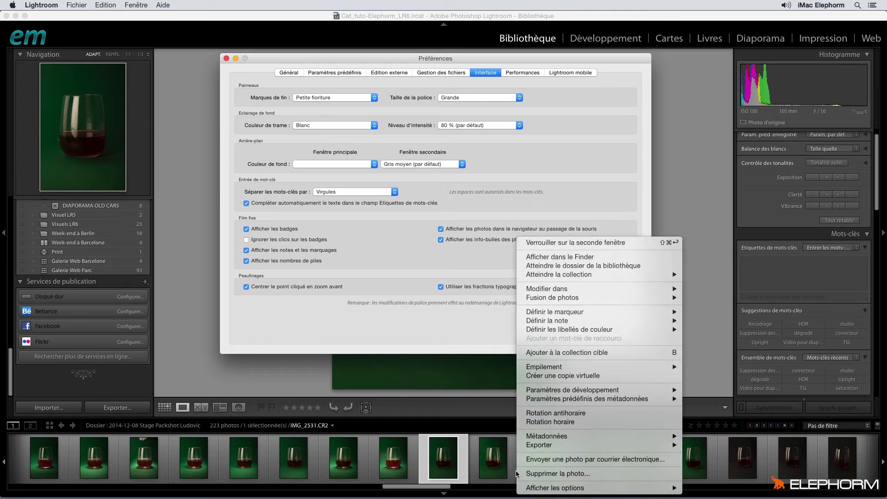
mouse_move(529, 489)
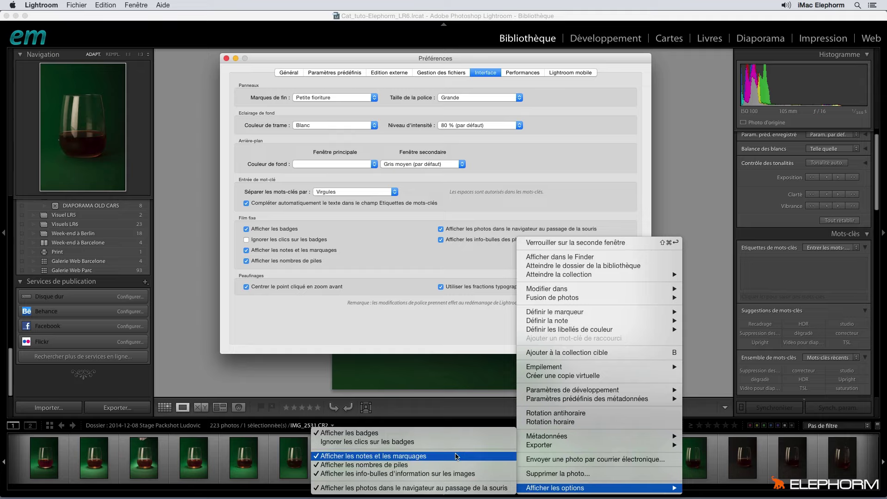
left_click(427, 325)
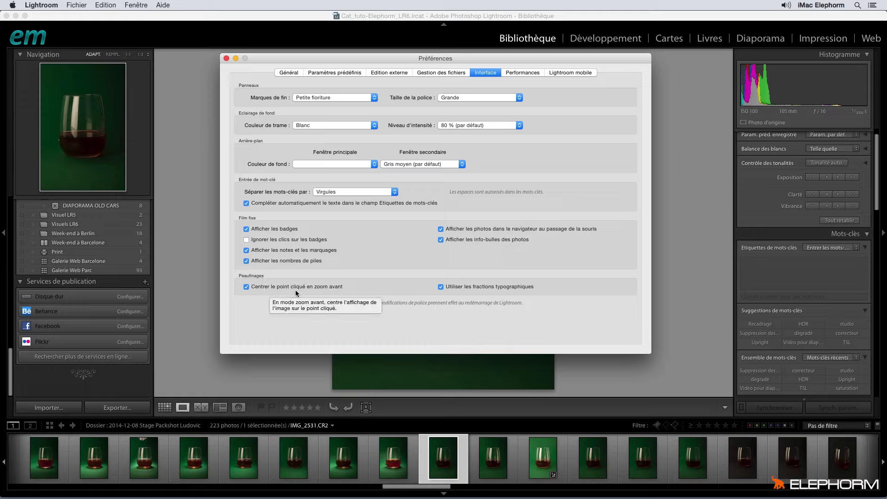
Leave the preferences and filter the filmstrip to photos rated two stars or higher
left_click(276, 373)
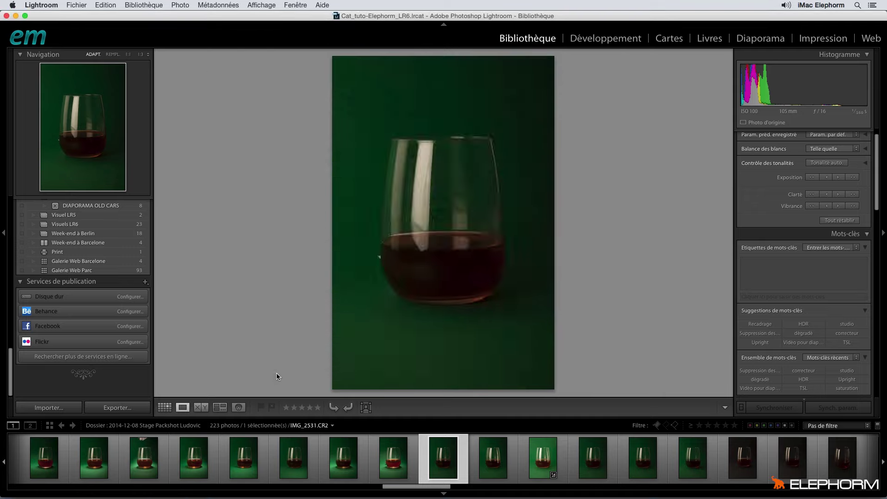
left_click(708, 425)
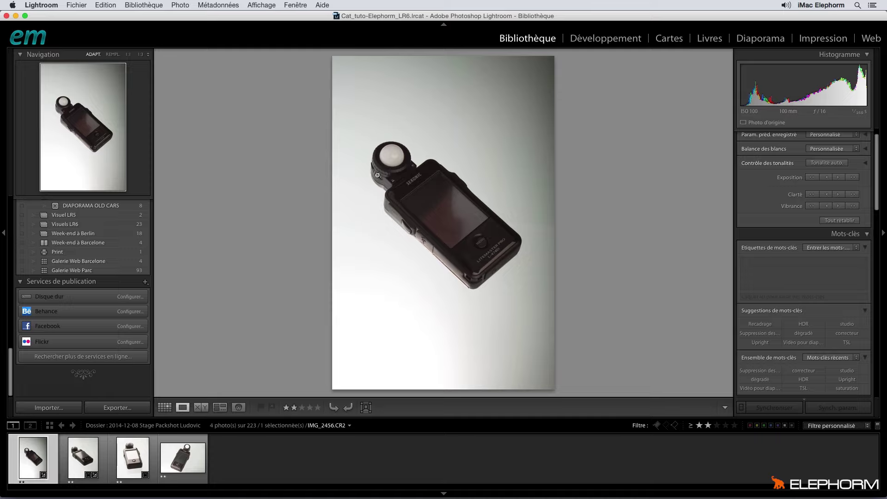
Zoom in on the light meter's white dome, compare the other filtered photos while zoomed in, and return to the first photo
left_click(391, 153)
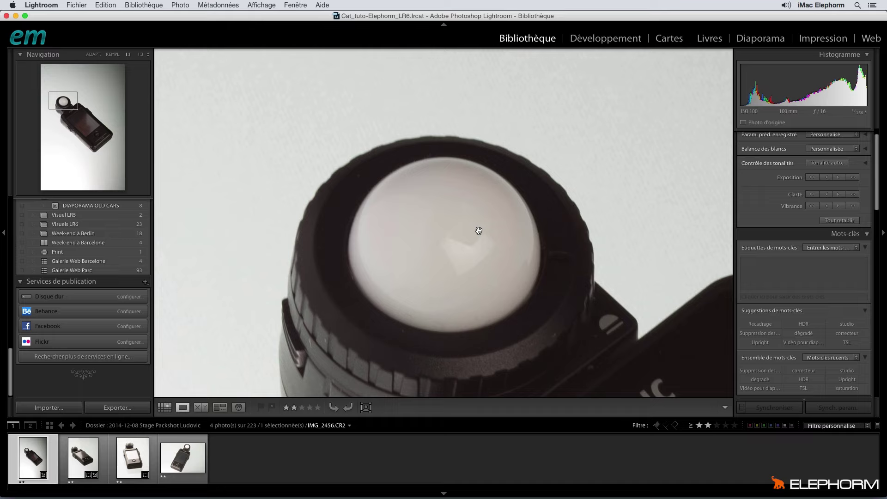
key("Right")
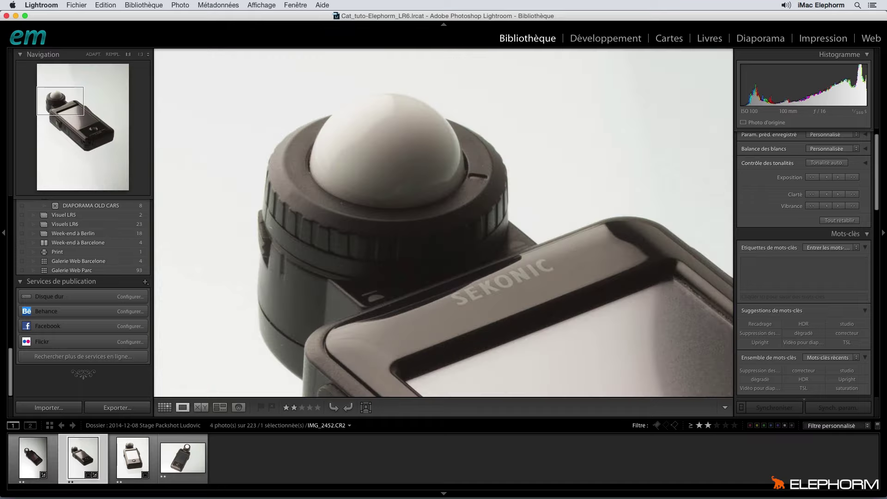
key("Right")
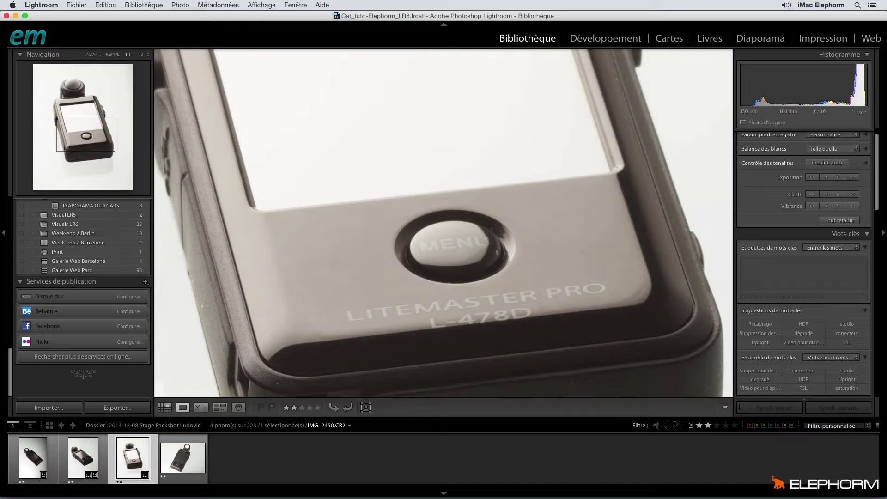
key("Right")
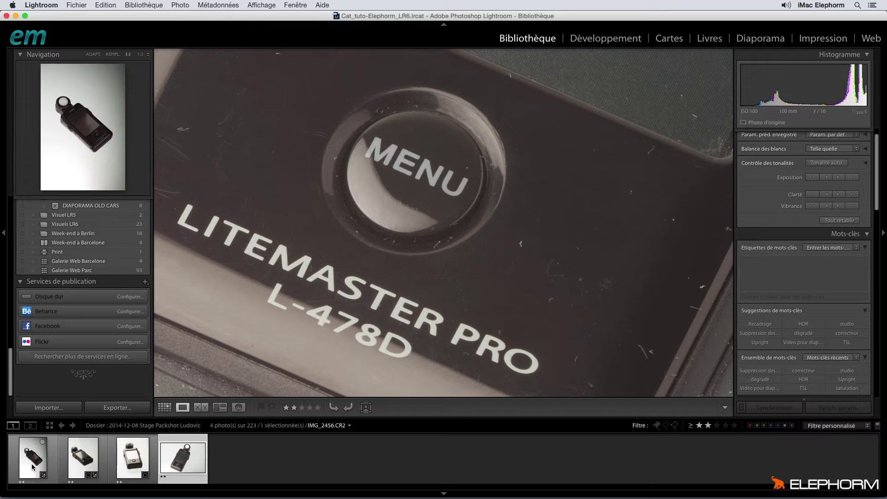
left_click(33, 467)
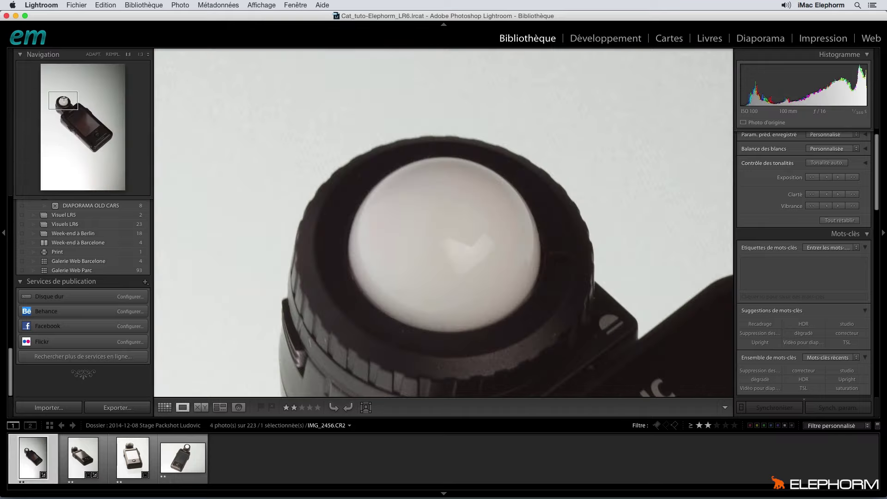